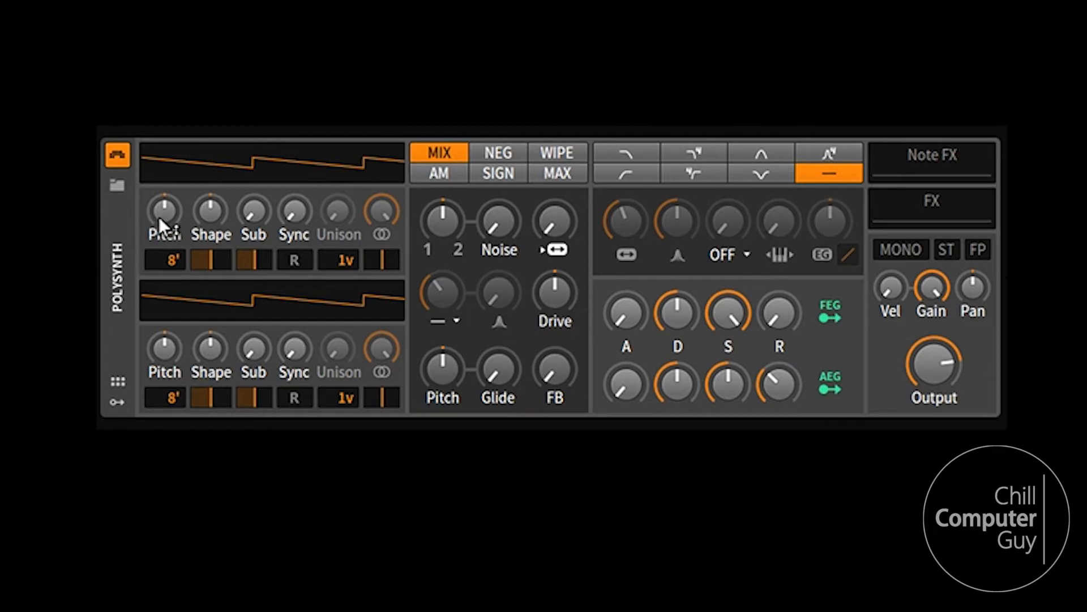
# Reset oscillator 1's Shape to its default value.
pyautogui.rightClick(209, 211)
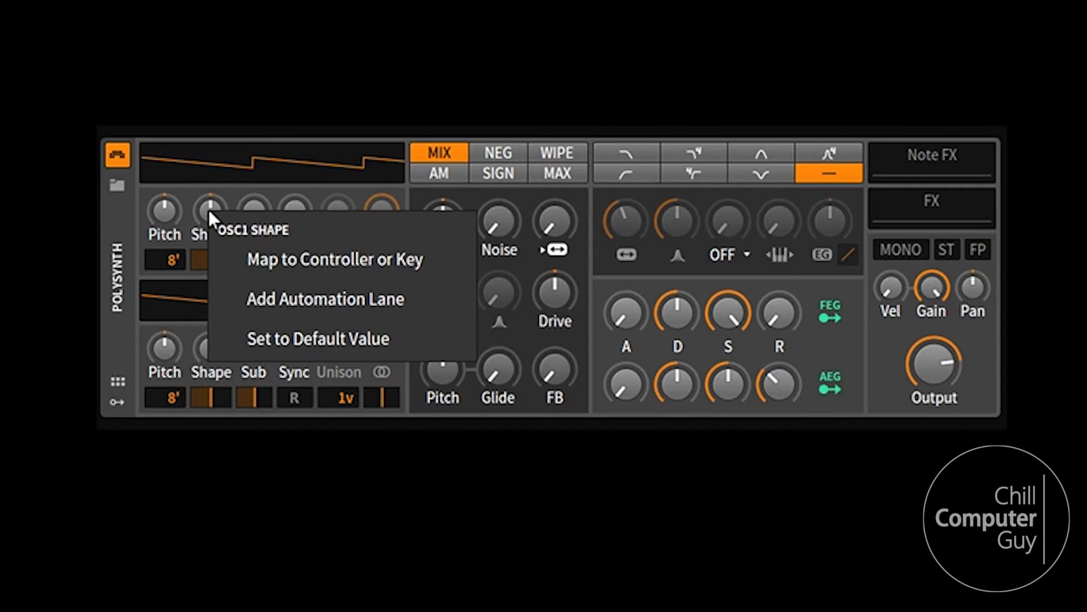
pyautogui.click(307, 343)
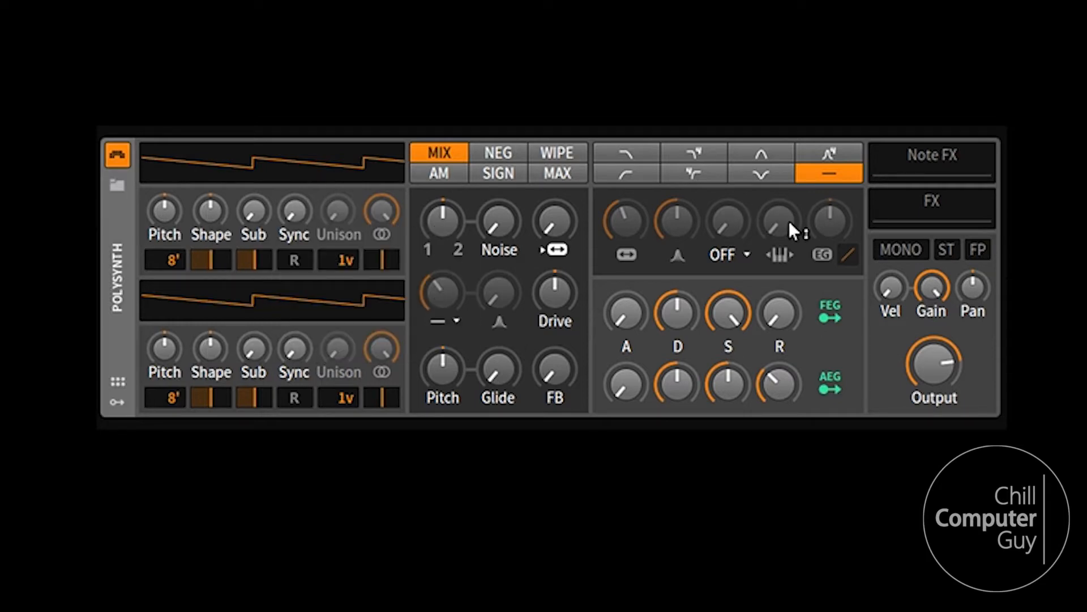
# Look over the Polysynth's remote controls page, modulator slots and device options.
pyautogui.click(119, 381)
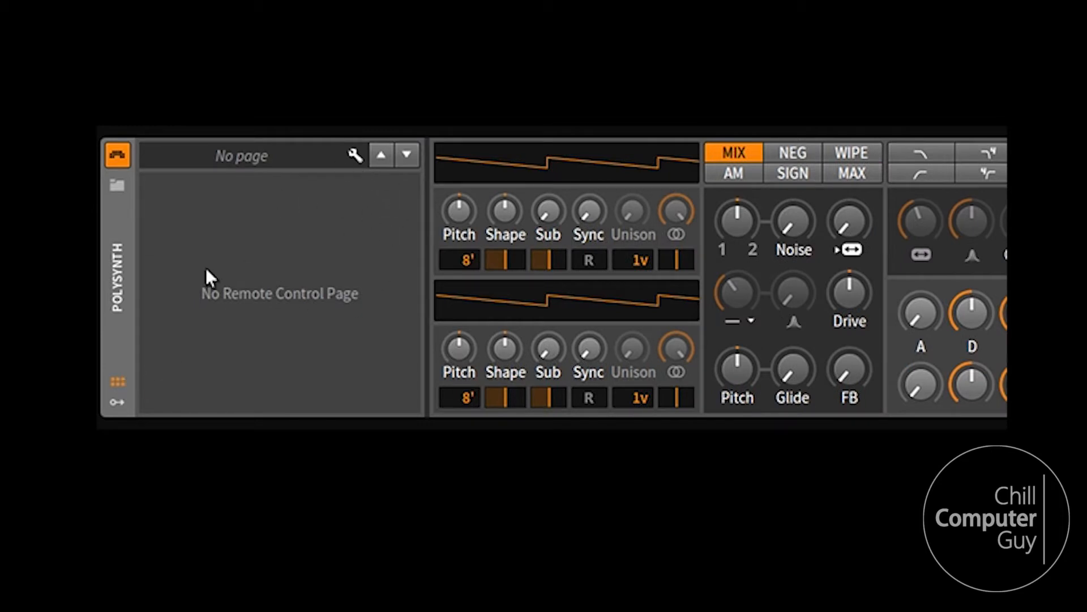
pyautogui.click(116, 380)
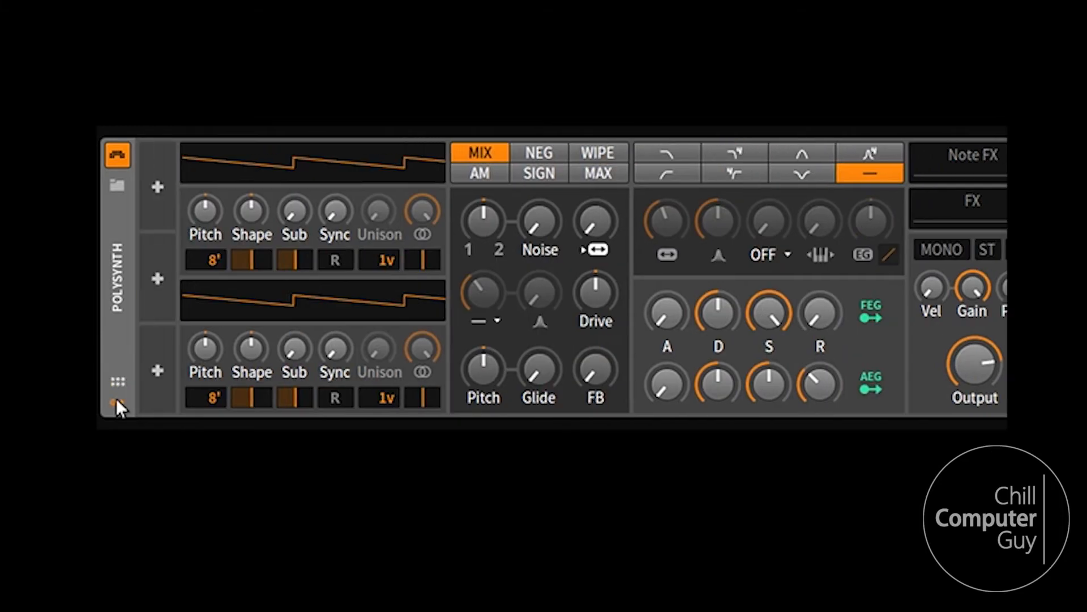
pyautogui.rightClick(116, 299)
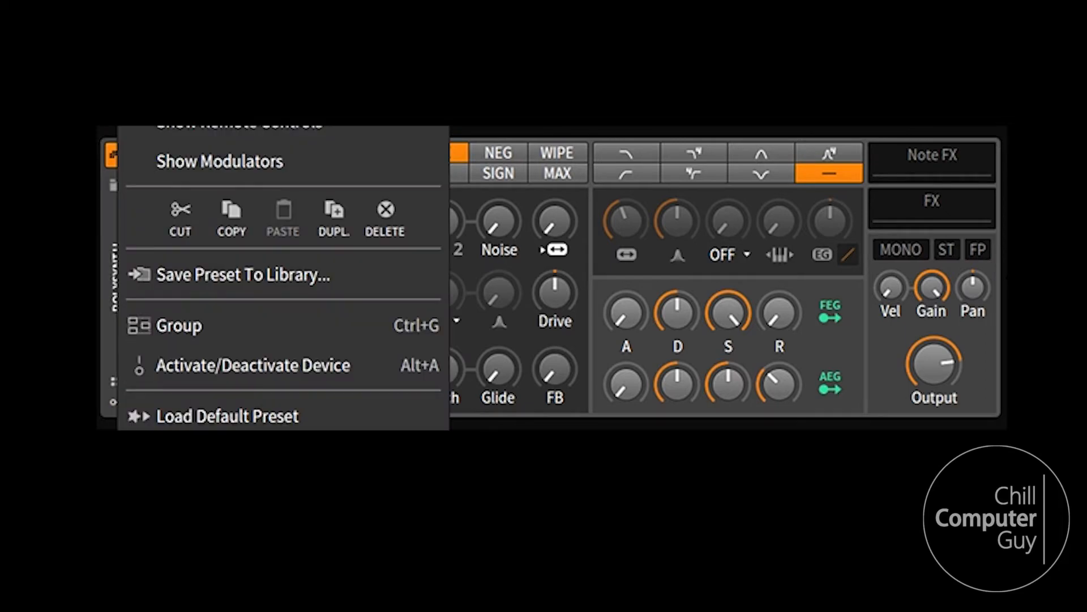
pyautogui.click(110, 340)
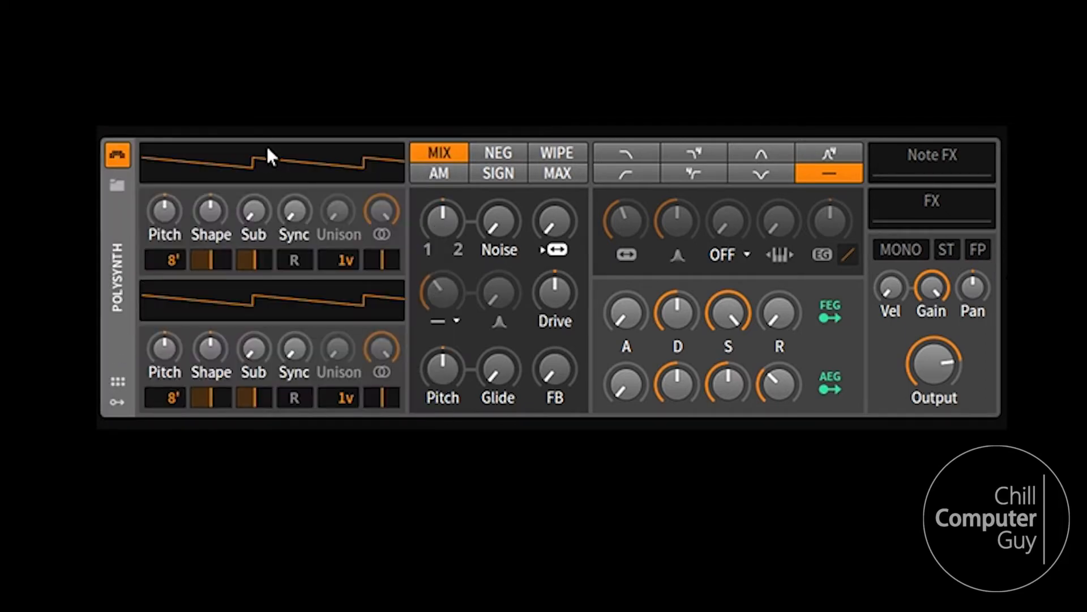
# Set the amplitude envelope's decay to 80% and its sustain to 80%.
pyautogui.moveTo(850, 238)
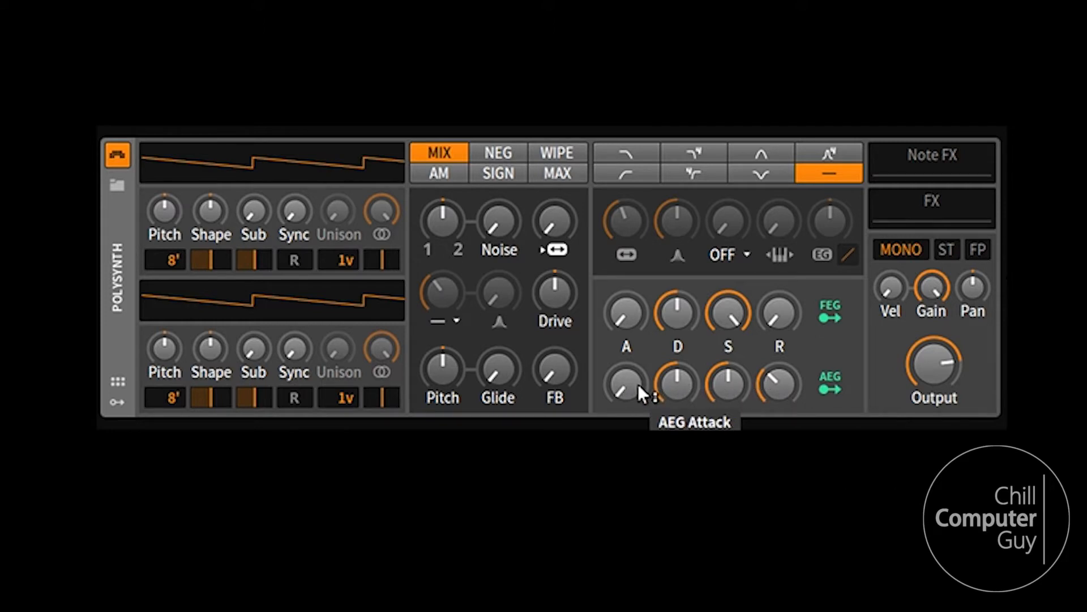
pyautogui.doubleClick(676, 384)
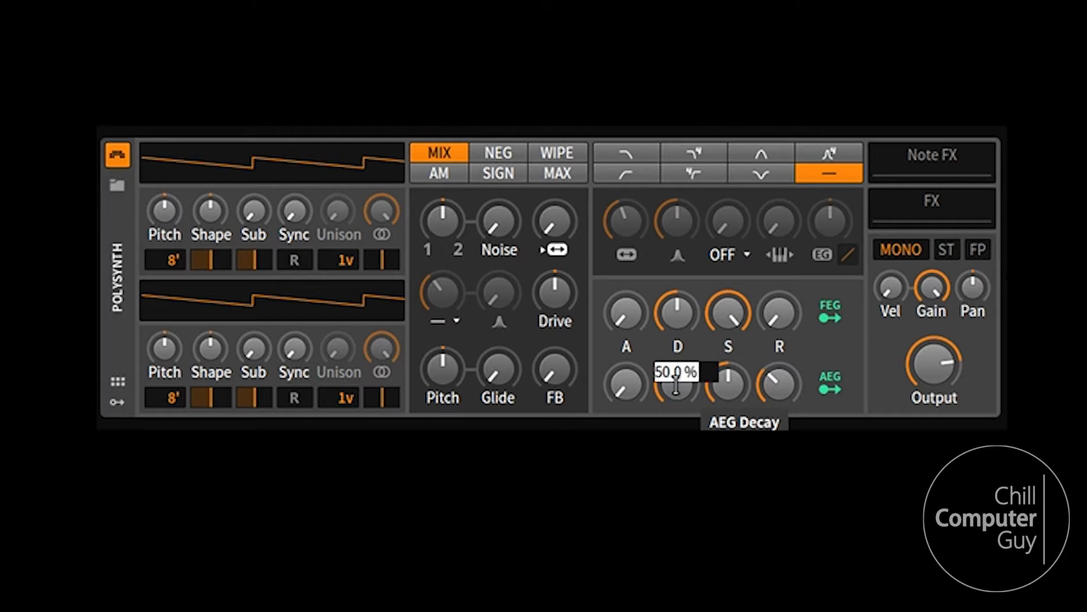
pyautogui.write('80')
pyautogui.press('Return')
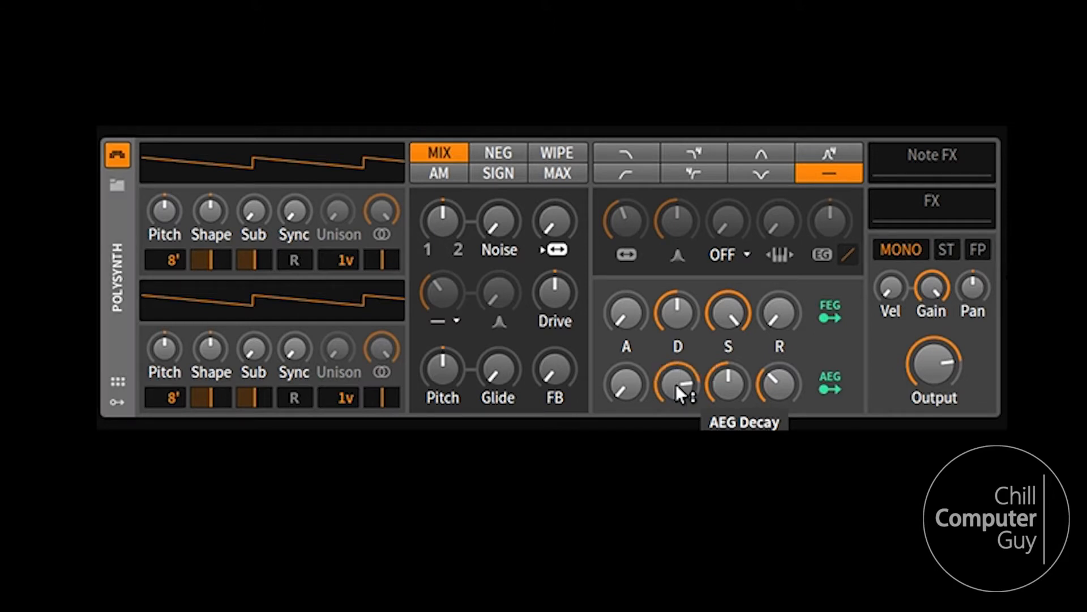
pyautogui.doubleClick(728, 386)
pyautogui.write('50')
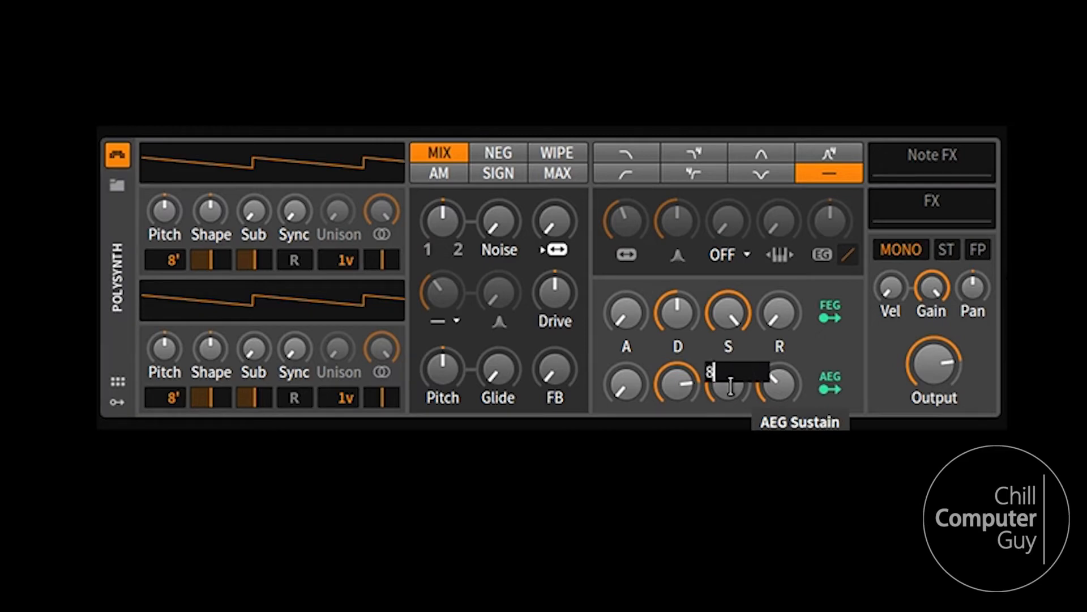
pyautogui.press('Return')
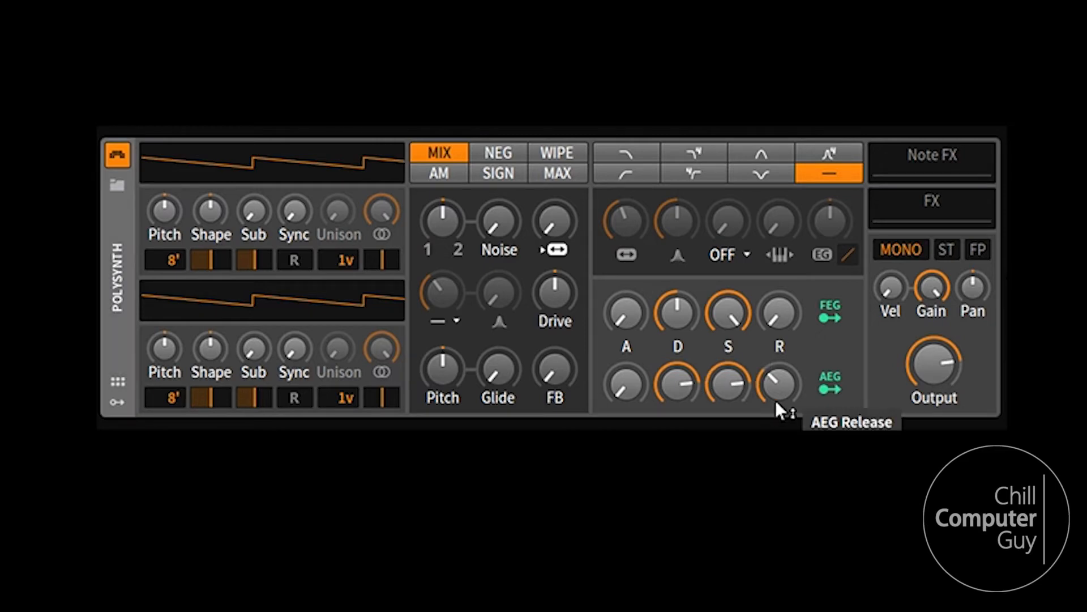
# Set the amplitude envelope's release to 40%.
pyautogui.doubleClick(785, 391)
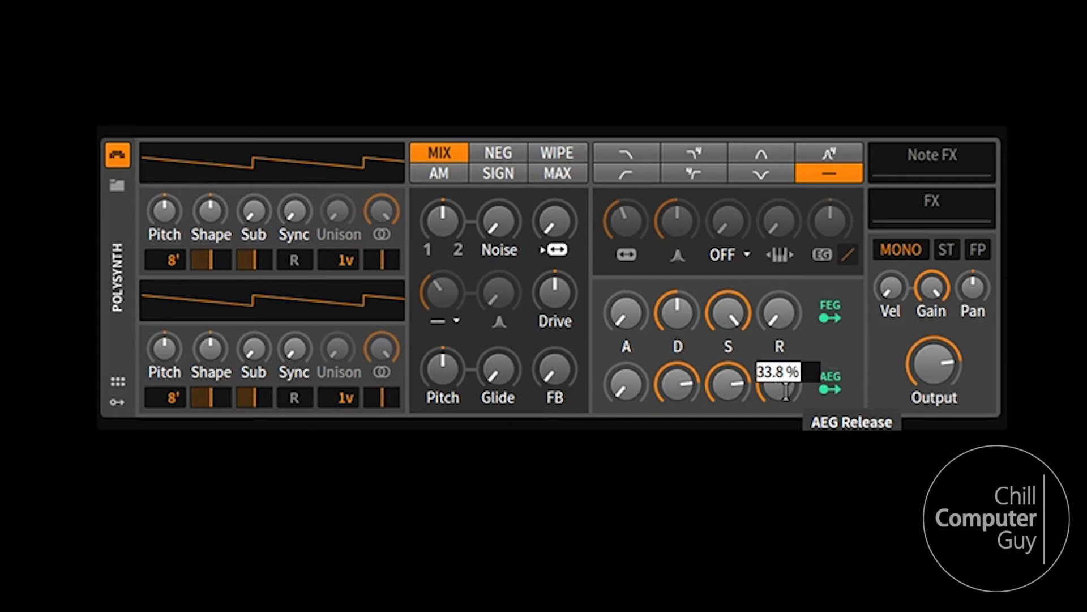
pyautogui.write('40.')
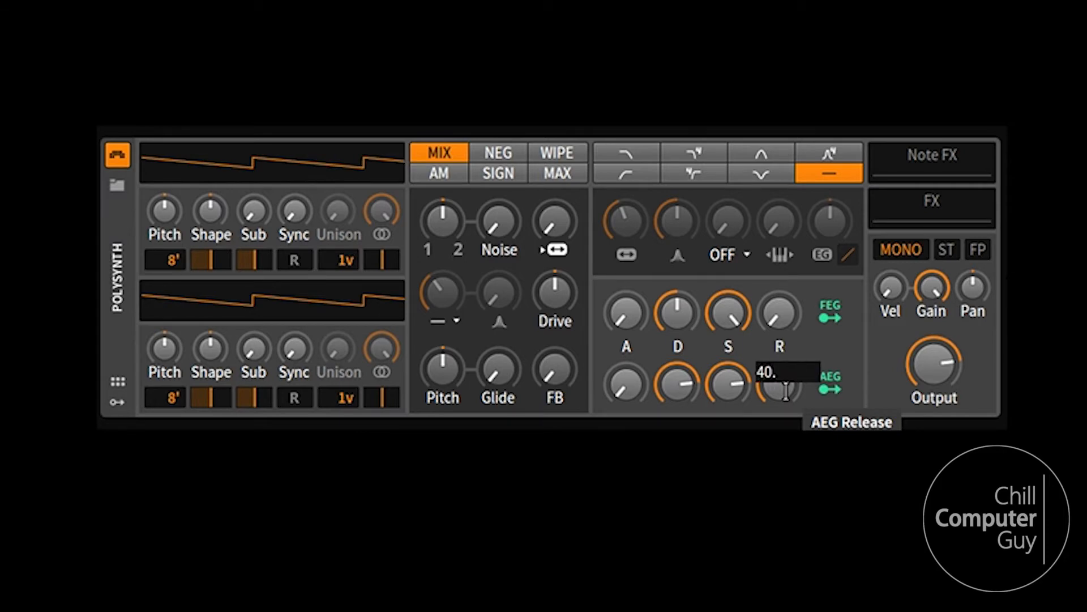
pyautogui.press('Return')
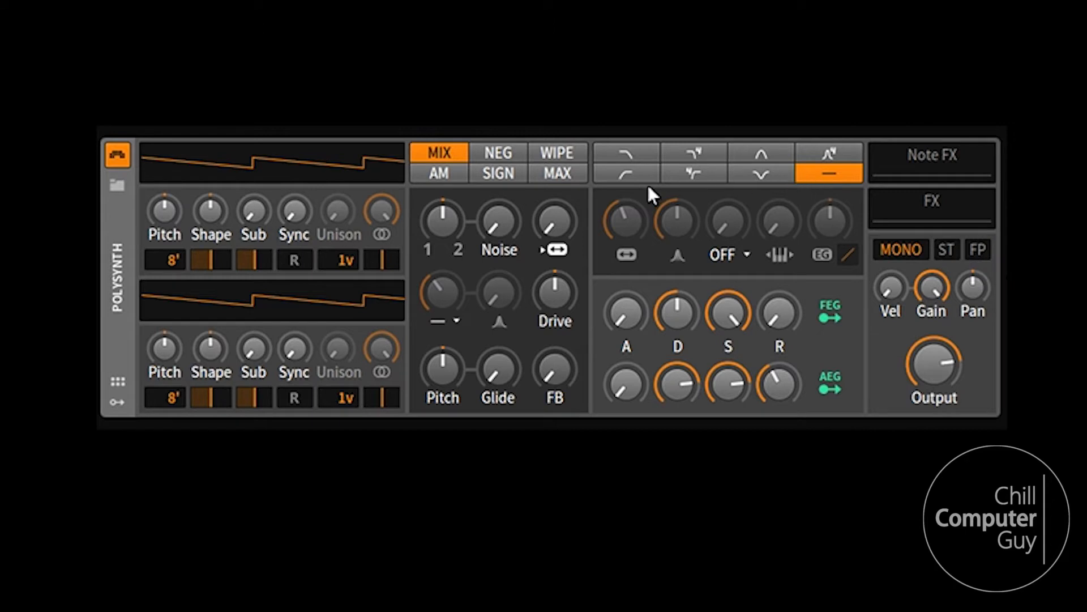
# Switch the filter to the basic low-pass mode with 0% resonance and a frequency of 430 Hz.
pyautogui.click(631, 153)
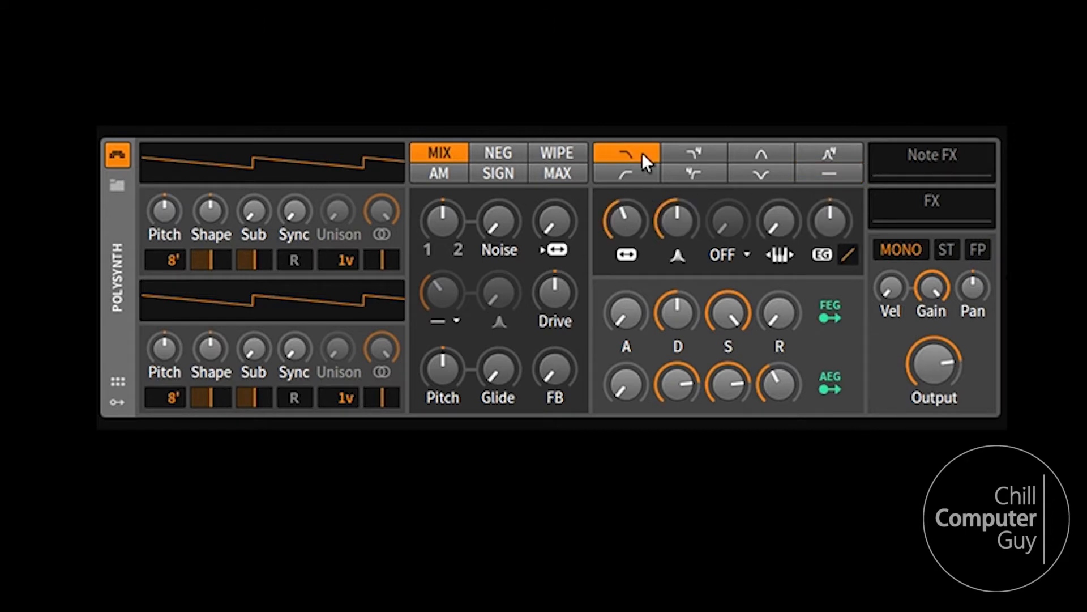
pyautogui.moveTo(675, 211); pyautogui.dragTo(676, 261)
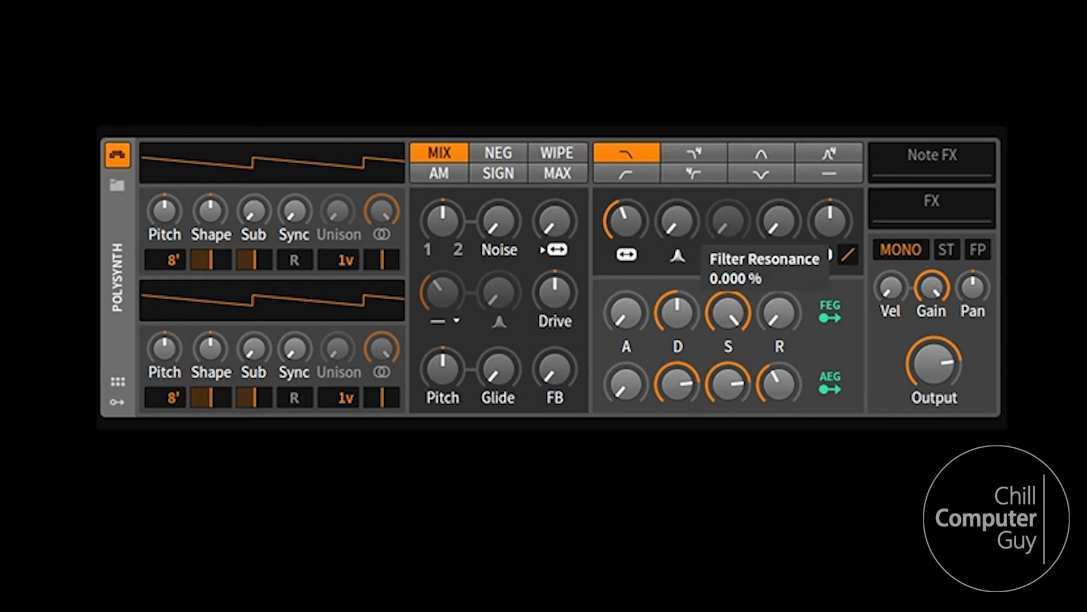
pyautogui.moveTo(624, 217)
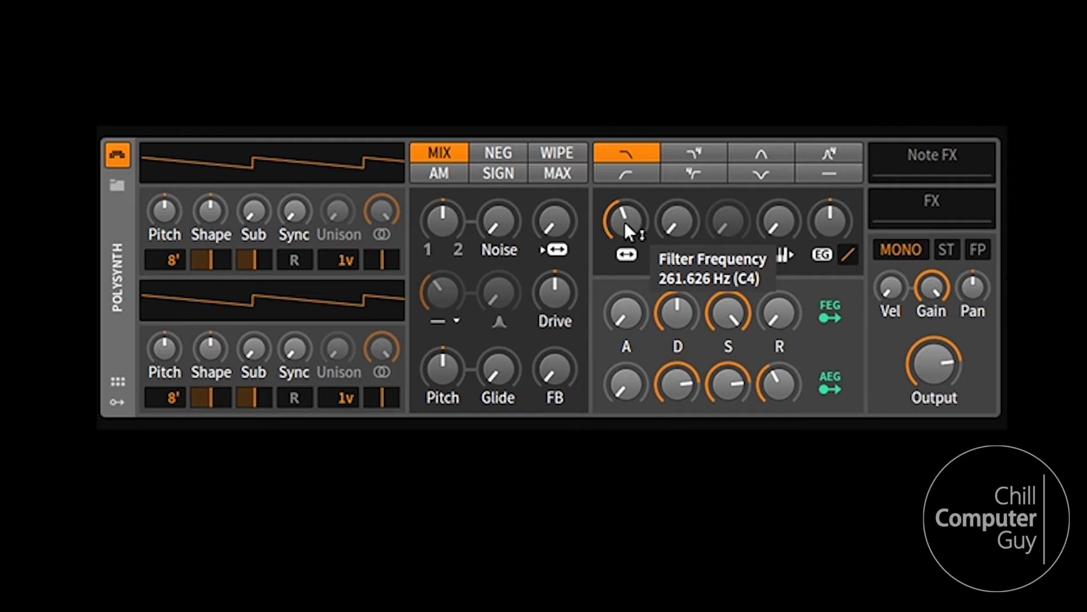
pyautogui.doubleClick(624, 222)
pyautogui.write('430')
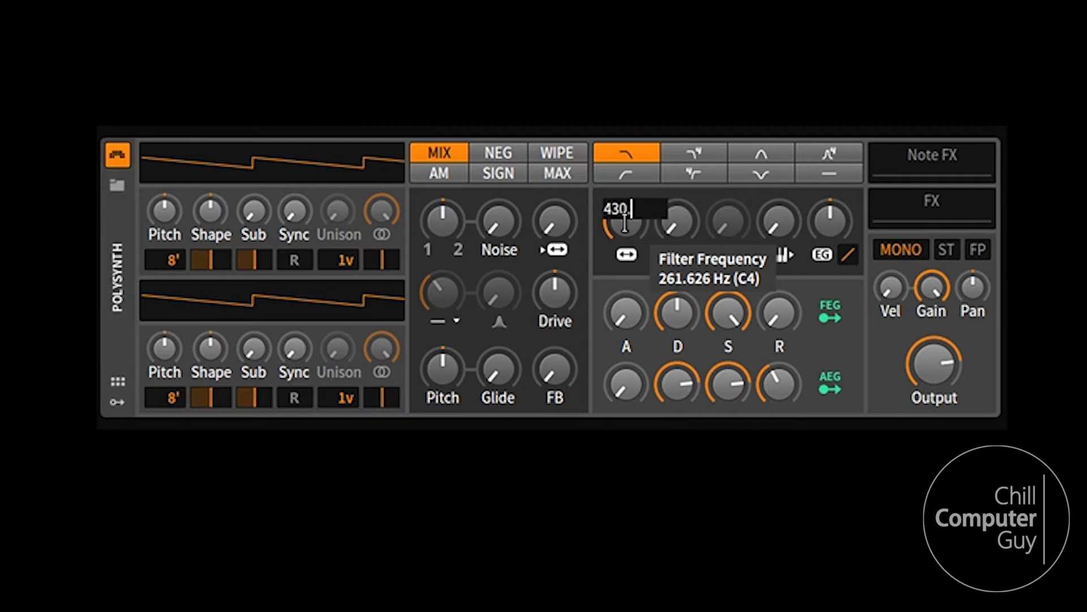
pyautogui.press('Return')
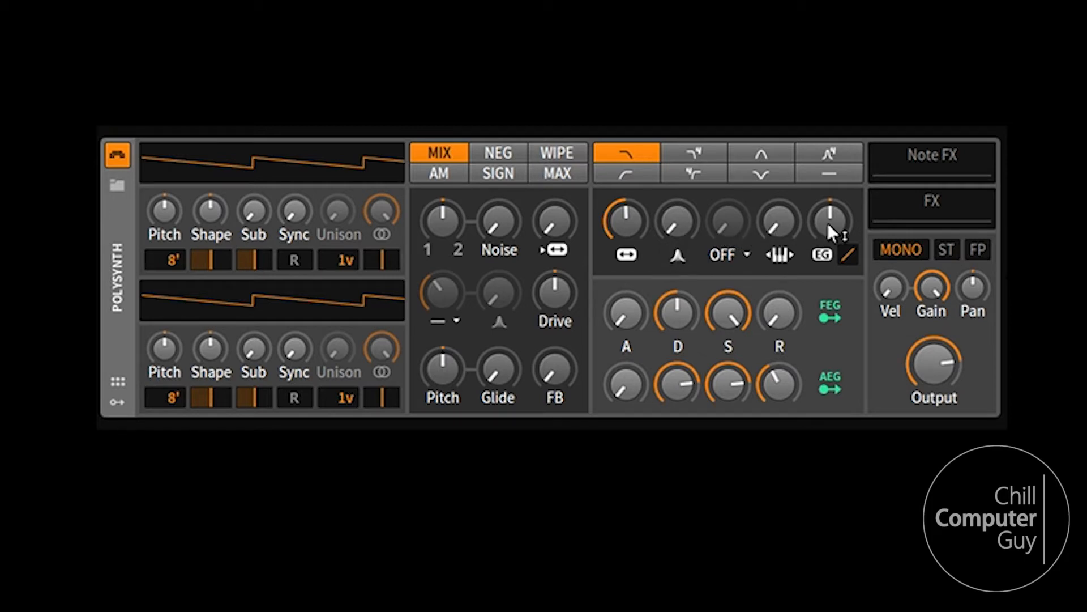
# Mix in a small amount of noise and set both oscillators' octave to 16'.
pyautogui.moveTo(828, 224)
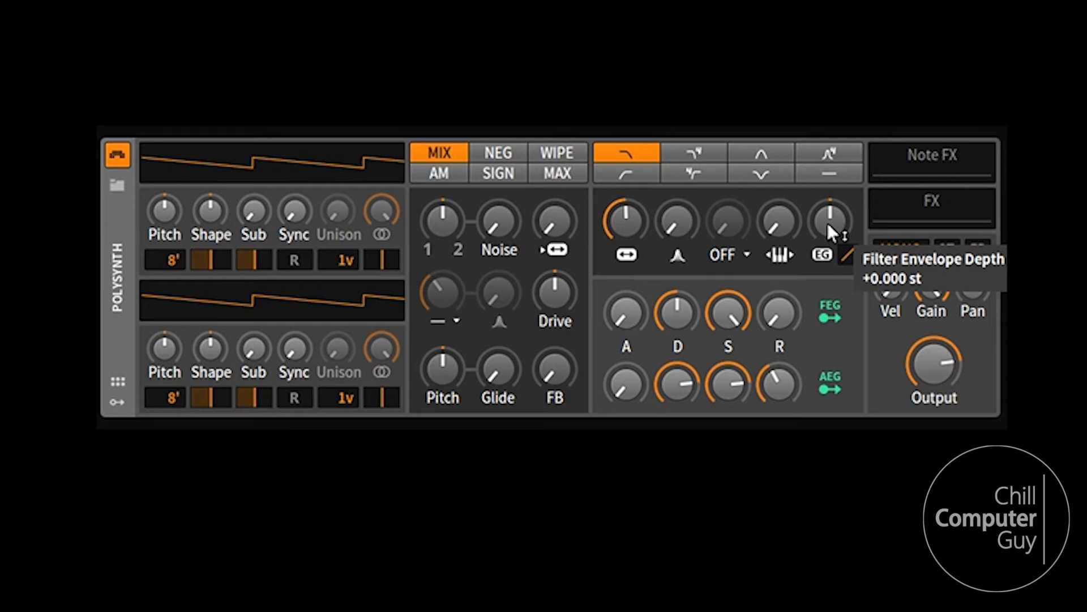
pyautogui.moveTo(733, 310)
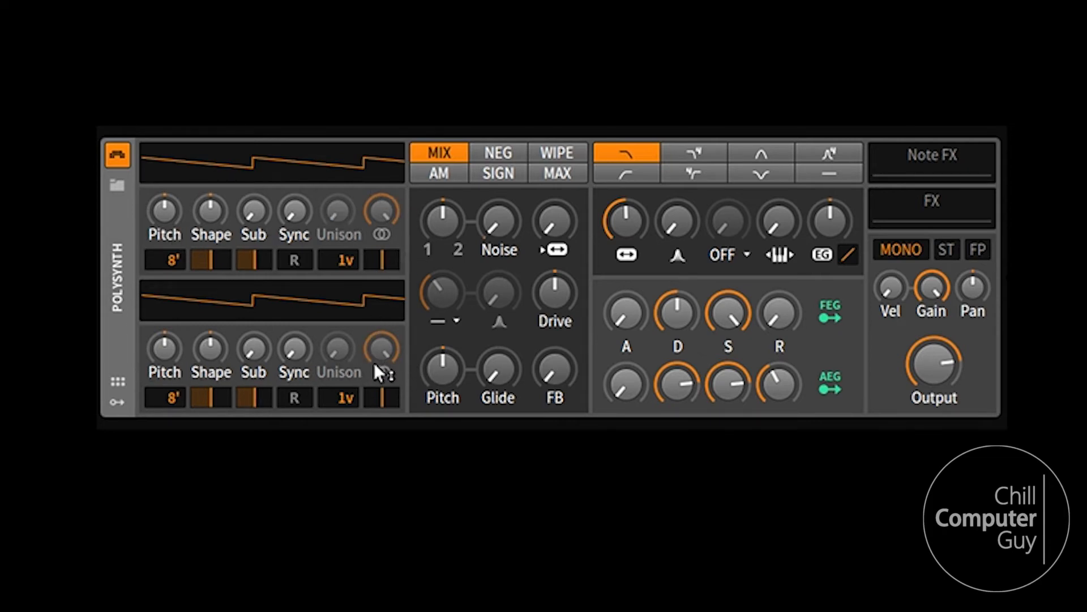
pyautogui.moveTo(375, 366)
pyautogui.moveTo(259, 376)
pyautogui.moveTo(498, 223); pyautogui.dragTo(498, 223)
pyautogui.moveTo(175, 258); pyautogui.dragTo(172, 256)
pyautogui.moveTo(174, 393); pyautogui.dragTo(175, 396)
# Raise oscillator 1's Shape well above centre and its Sub amount to about a quarter.
pyautogui.moveTo(156, 373)
pyautogui.moveTo(209, 210)
pyautogui.moveTo(212, 212); pyautogui.dragTo(211, 170)
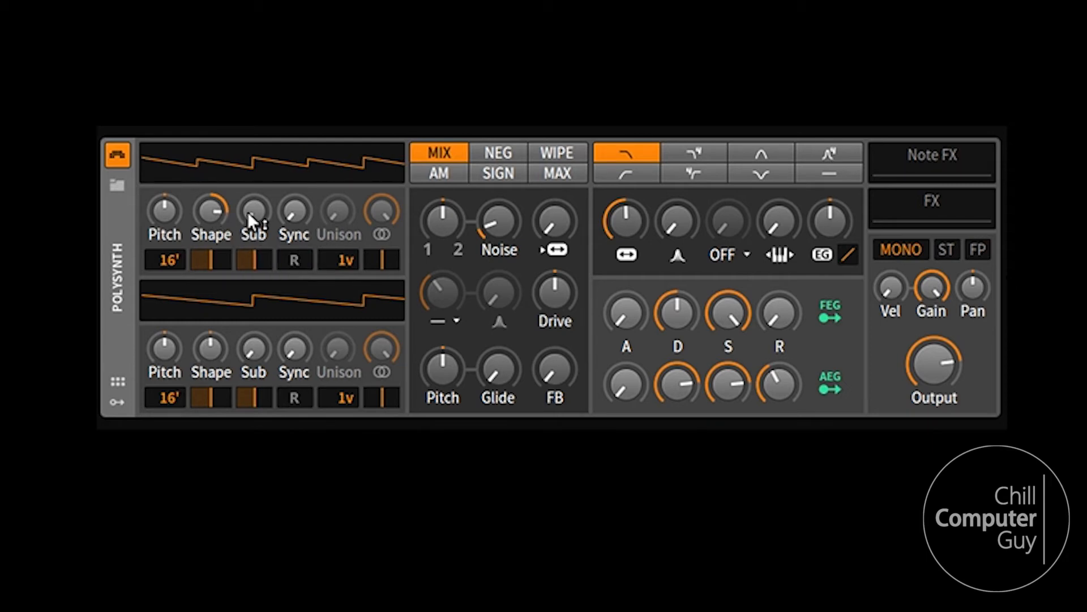
pyautogui.moveTo(252, 212); pyautogui.dragTo(298, 210)
# Give oscillator 1 a 16-voice unison and raise its unison spread to about a quarter.
pyautogui.moveTo(298, 209)
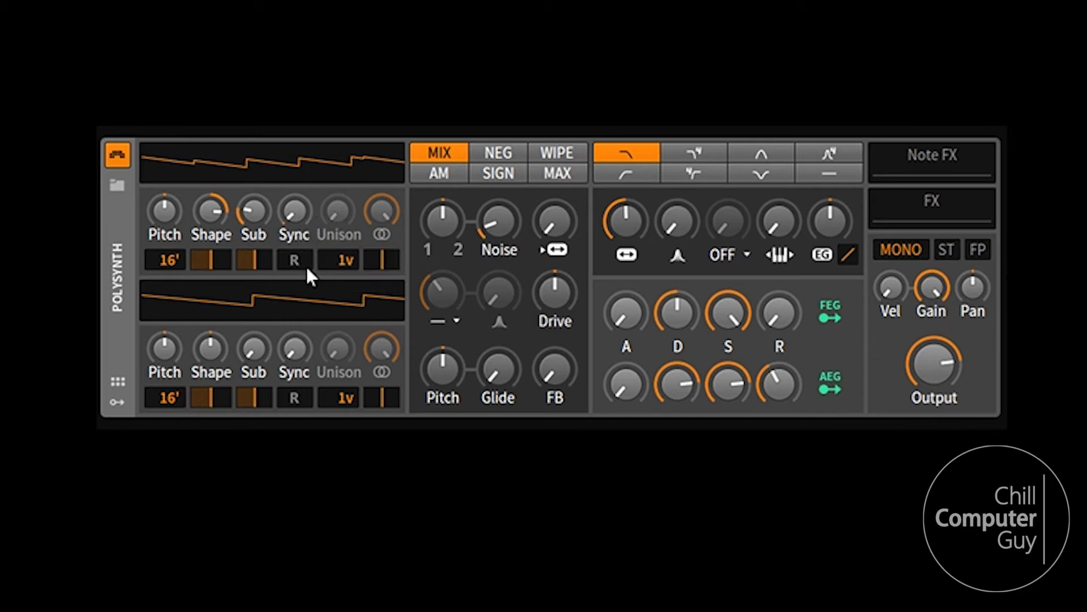
pyautogui.moveTo(344, 259); pyautogui.dragTo(343, 247)
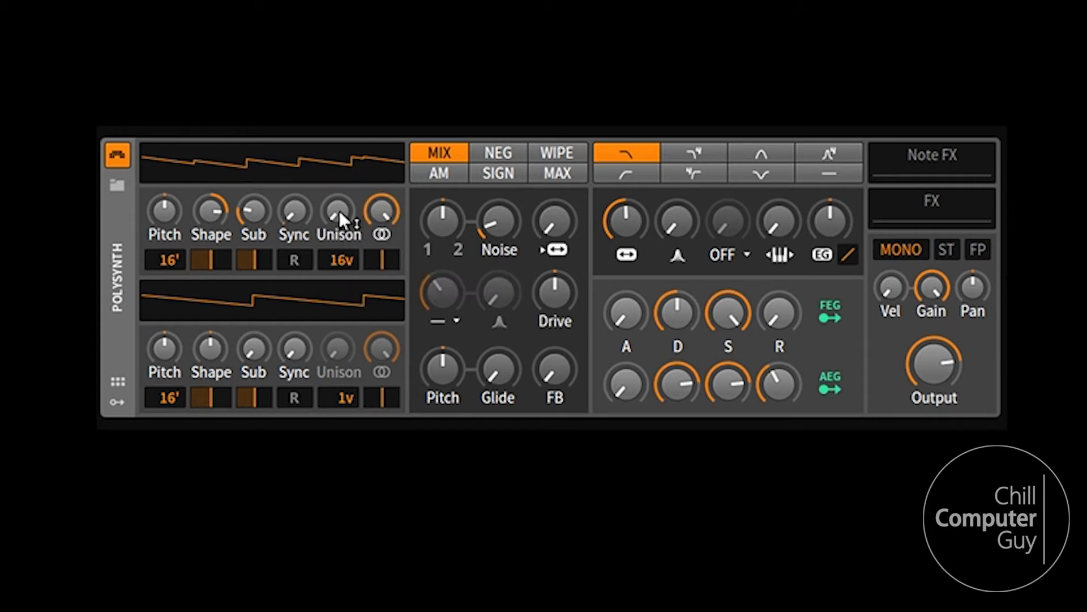
pyautogui.moveTo(339, 210)
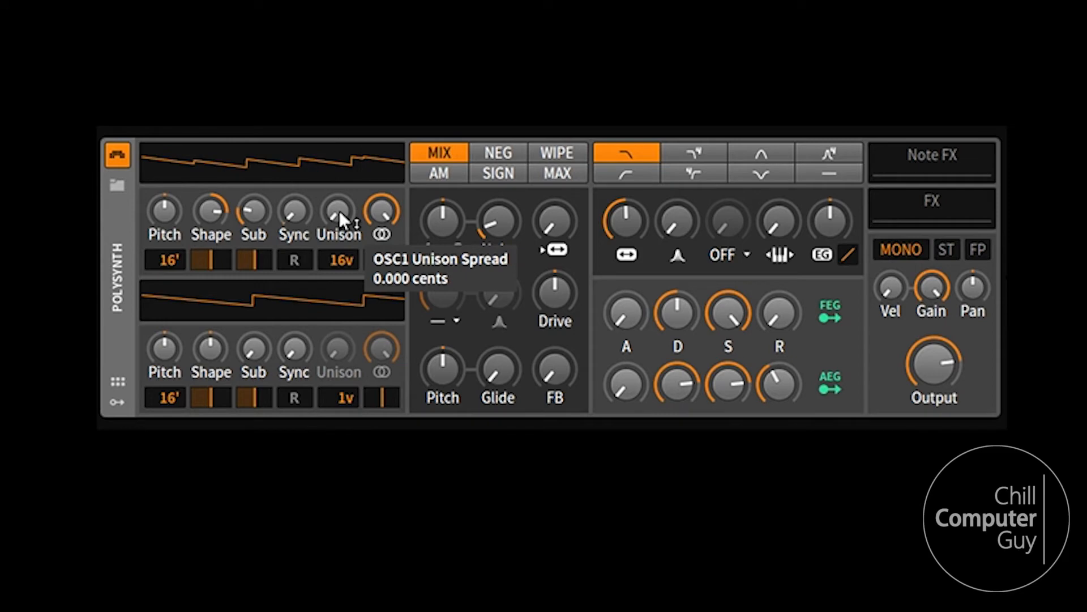
pyautogui.moveTo(338, 210); pyautogui.dragTo(339, 155)
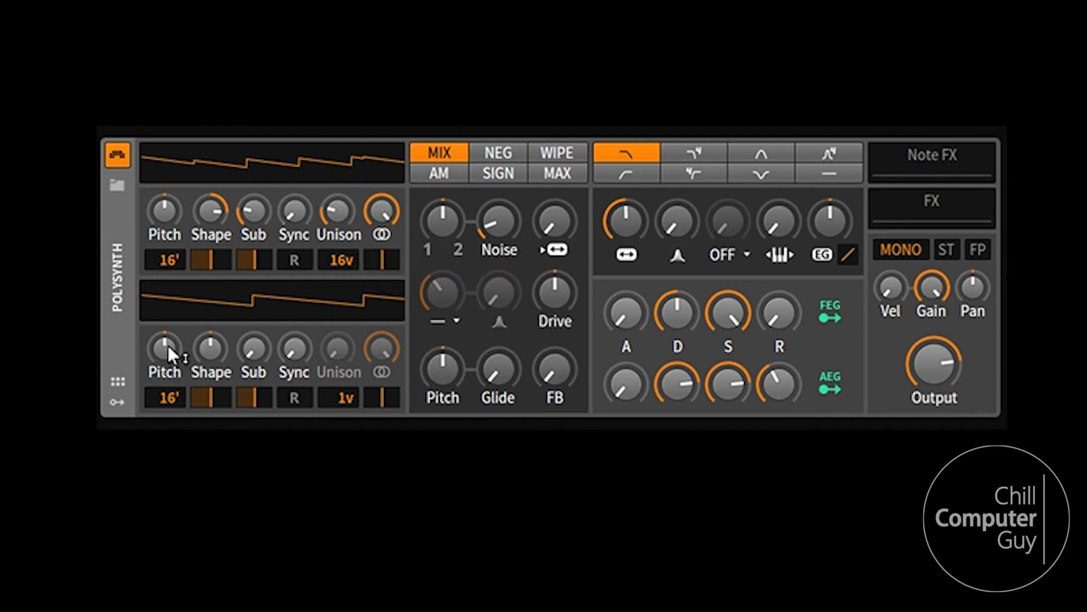
# Raise oscillator 2's Shape to match oscillator 1, turn its Sub fully up, and slightly adjust its pulse widths.
pyautogui.moveTo(208, 353); pyautogui.dragTo(208, 312)
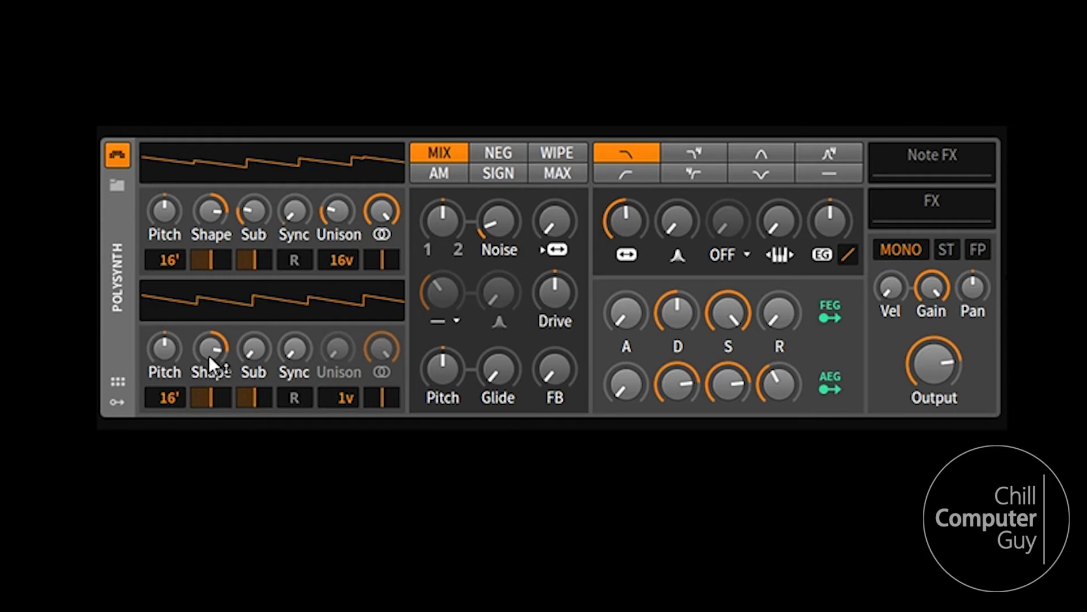
pyautogui.moveTo(264, 360); pyautogui.dragTo(264, 304)
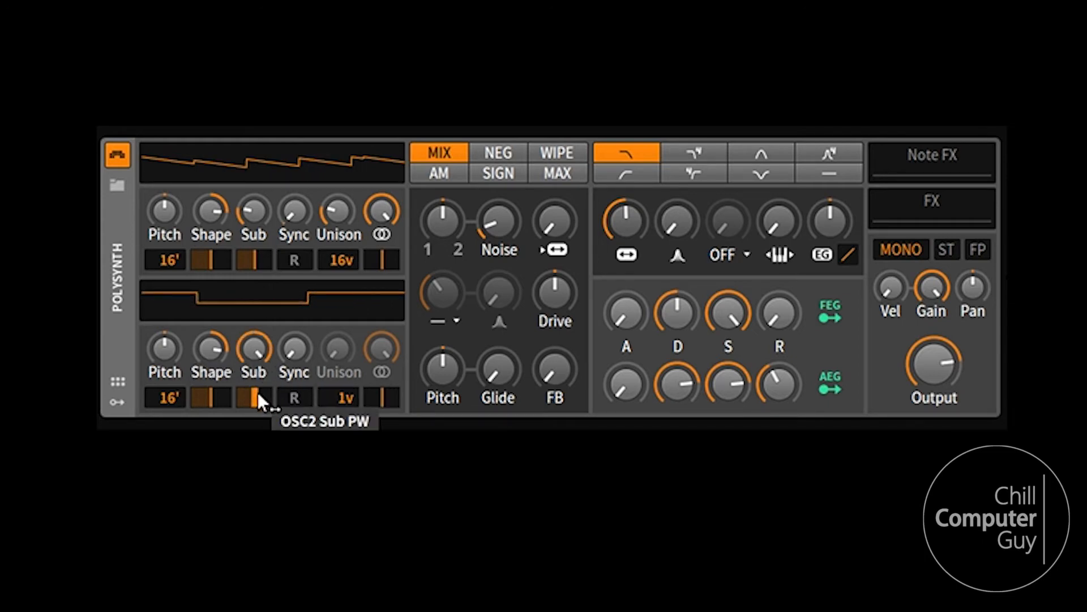
pyautogui.moveTo(213, 397)
pyautogui.mouseDown()
pyautogui.moveTo(256, 394)
pyautogui.moveTo(256, 383)
pyautogui.moveTo(276, 397)
pyautogui.mouseUp()
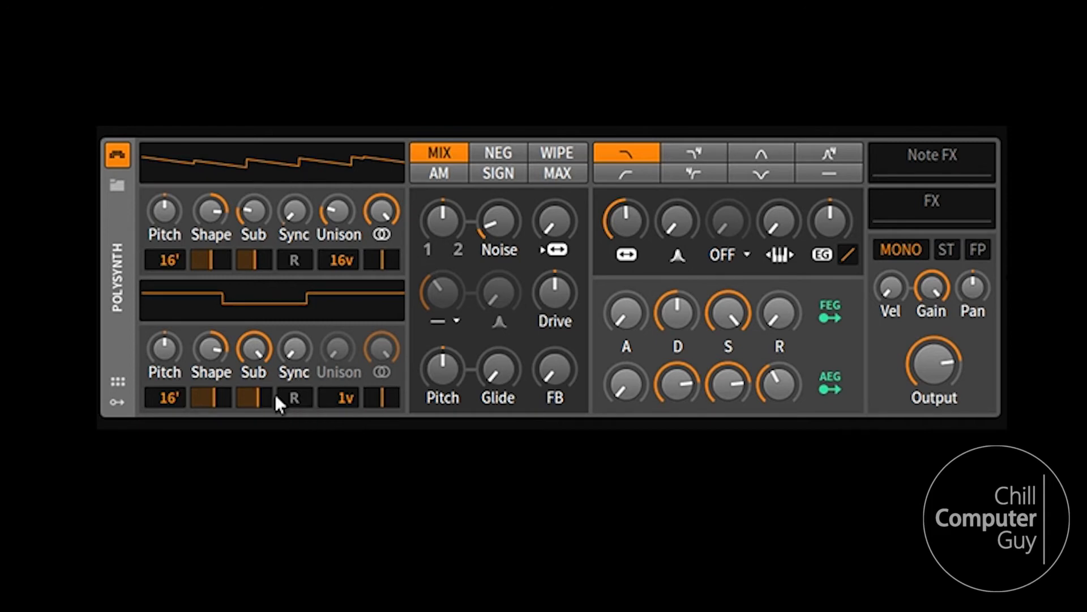
# Give oscillator 2 a 16-voice unison with a small unison spread.
pyautogui.moveTo(294, 350)
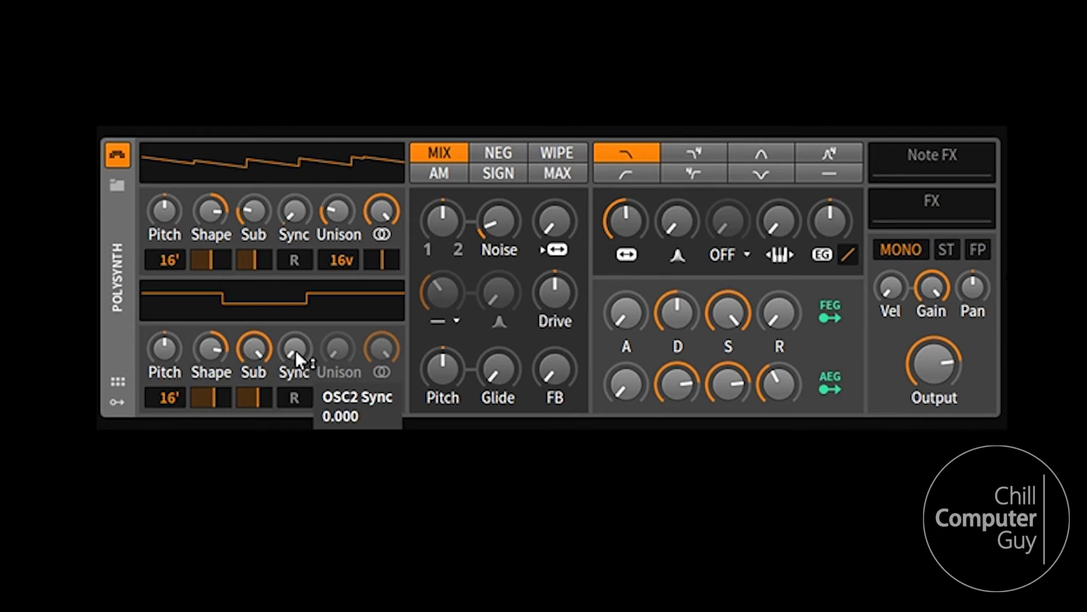
pyautogui.moveTo(325, 374)
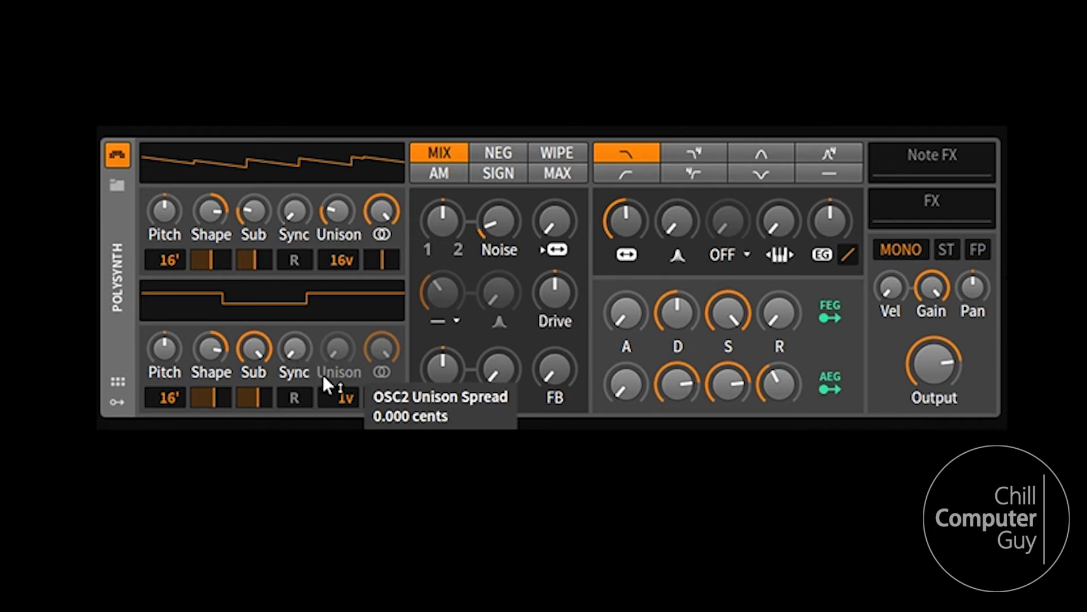
pyautogui.moveTo(345, 397); pyautogui.dragTo(344, 362)
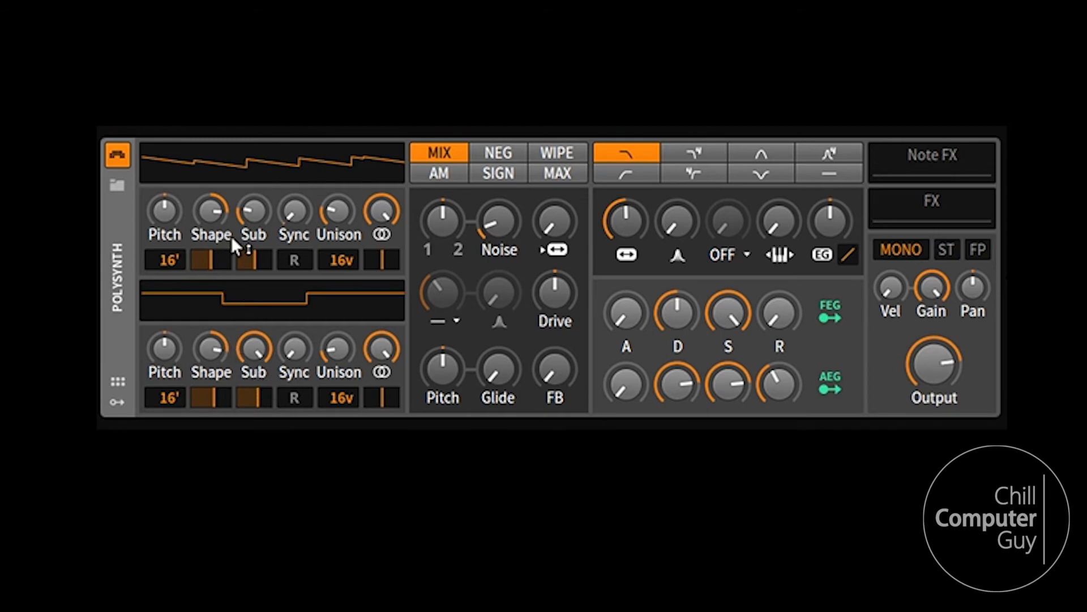
# Try changing oscillator 1's sub pulse width and the unison stereo width of both oscillators.
pyautogui.moveTo(254, 263); pyautogui.dragTo(252, 265)
pyautogui.moveTo(376, 222); pyautogui.dragTo(384, 215)
pyautogui.moveTo(388, 345); pyautogui.dragTo(394, 338)
pyautogui.moveTo(379, 211); pyautogui.dragTo(379, 170)
pyautogui.moveTo(382, 349); pyautogui.dragTo(383, 308)
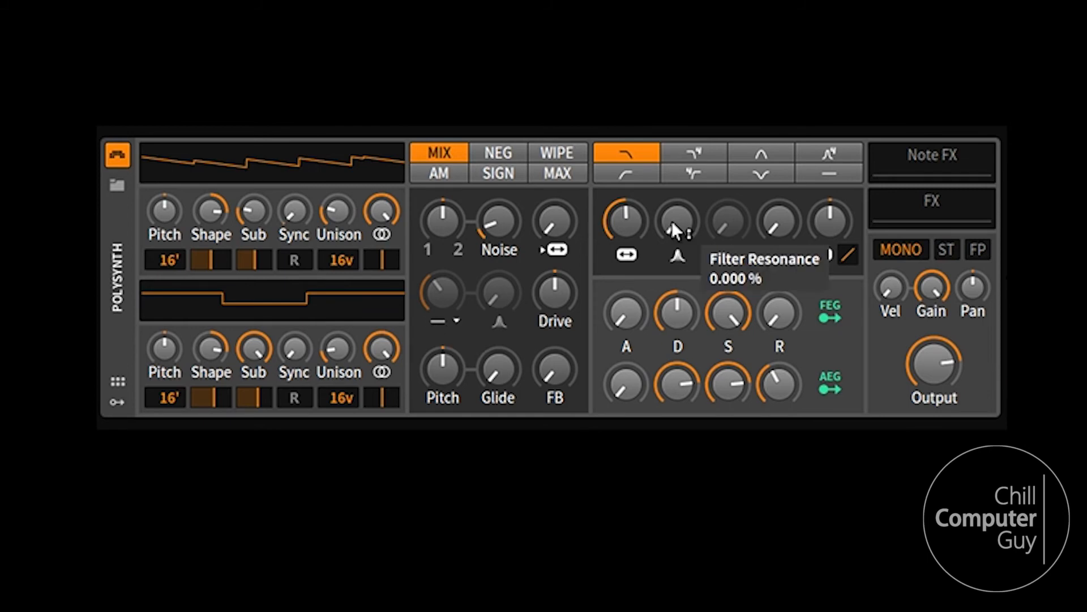
# Raise the filter resonance to roughly three quarters and lower oscillator 1's Sub PW to about 36%.
pyautogui.moveTo(674, 223); pyautogui.dragTo(674, 176)
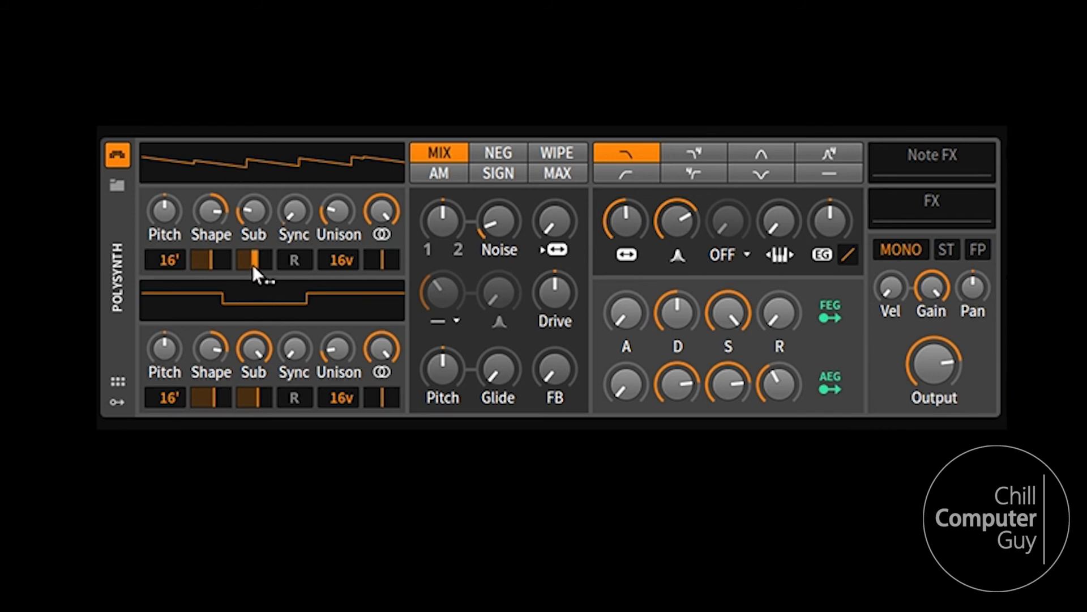
pyautogui.moveTo(251, 263); pyautogui.dragTo(252, 254)
pyautogui.moveTo(254, 210)
pyautogui.mouseDown()
pyautogui.moveTo(254, 170)
pyautogui.moveTo(254, 255)
pyautogui.moveTo(256, 213)
pyautogui.mouseUp()
pyautogui.moveTo(256, 253); pyautogui.dragTo(257, 276)
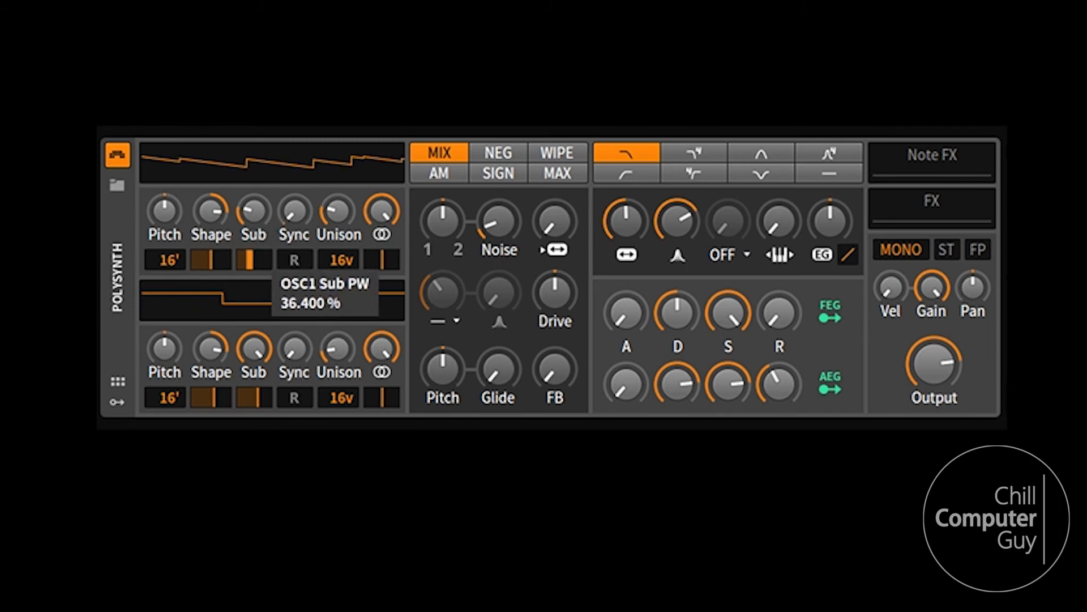
# Raise oscillator 1's Sync to about 40.
pyautogui.moveTo(295, 212); pyautogui.dragTo(295, 173)
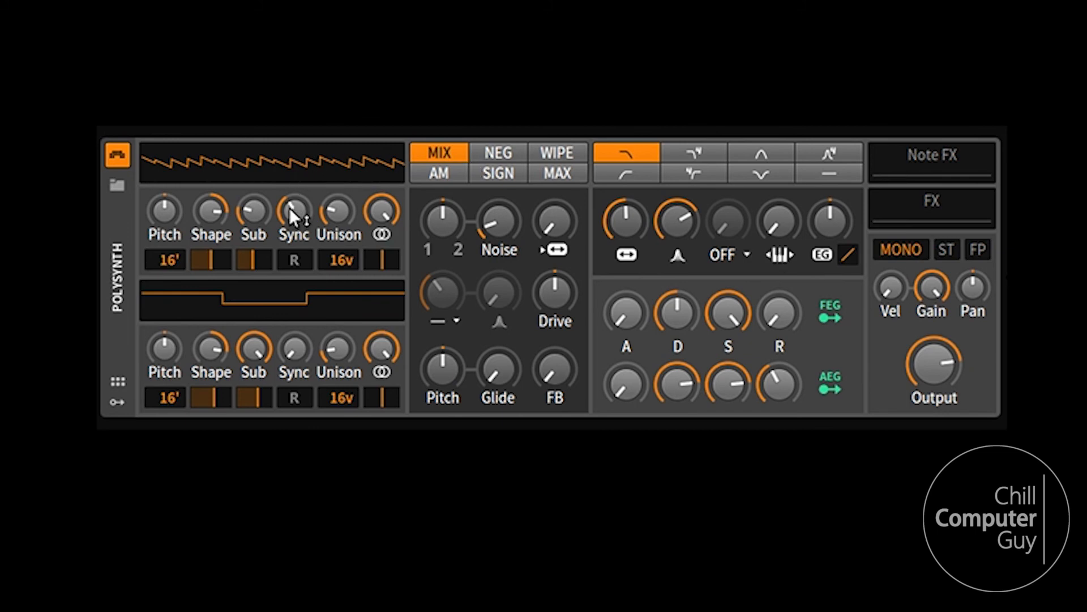
pyautogui.moveTo(291, 216); pyautogui.dragTo(291, 190)
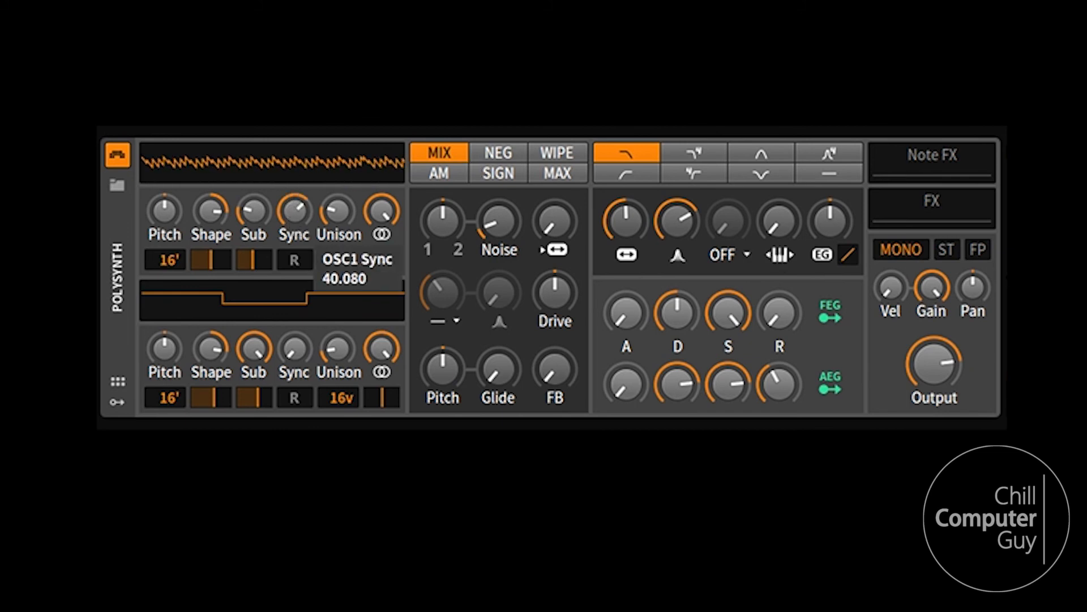